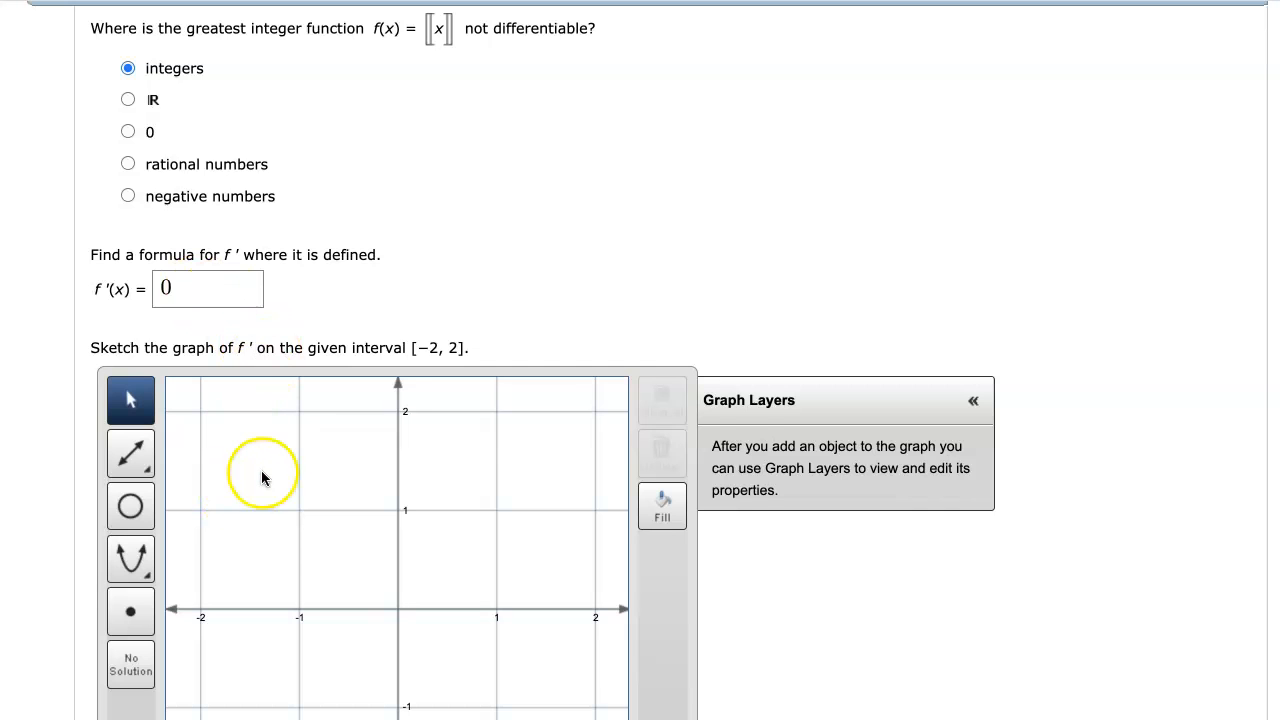
{"action": "scroll", "coordinate": [600, 335], "scroll_direction": "down", "scroll_amount": 3}
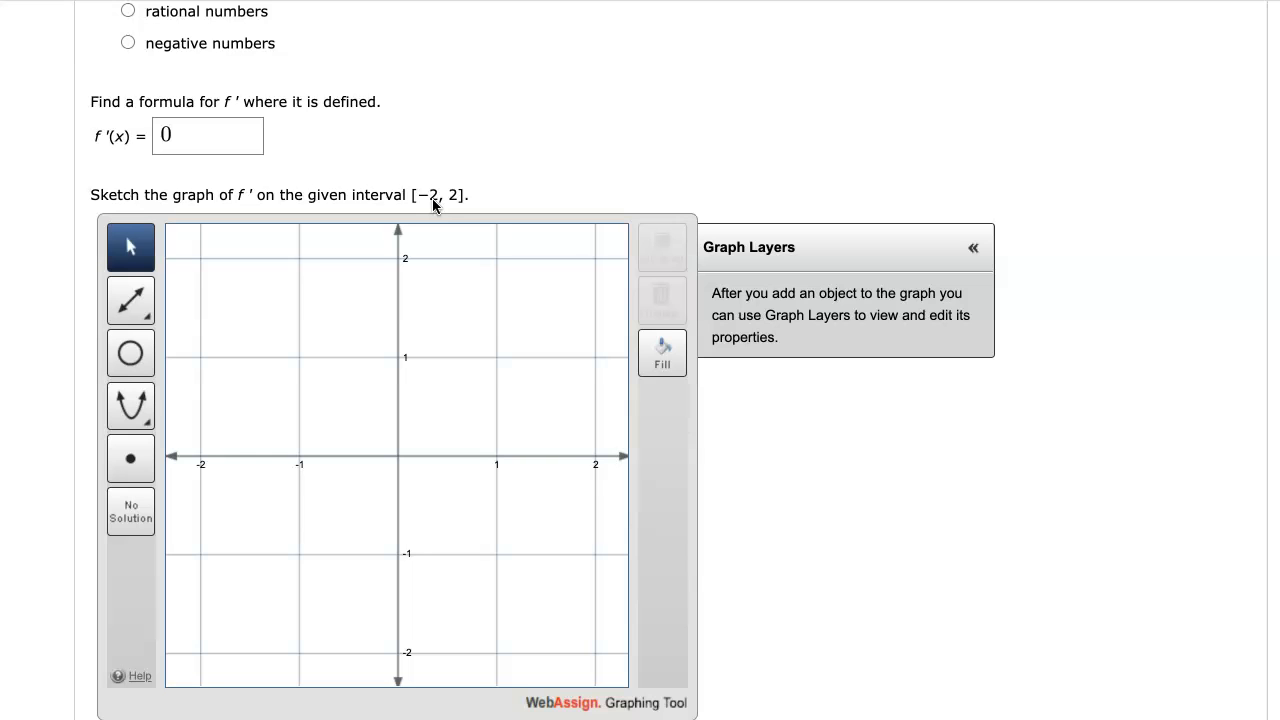
{"action": "left_click", "coordinate": [131, 461]}
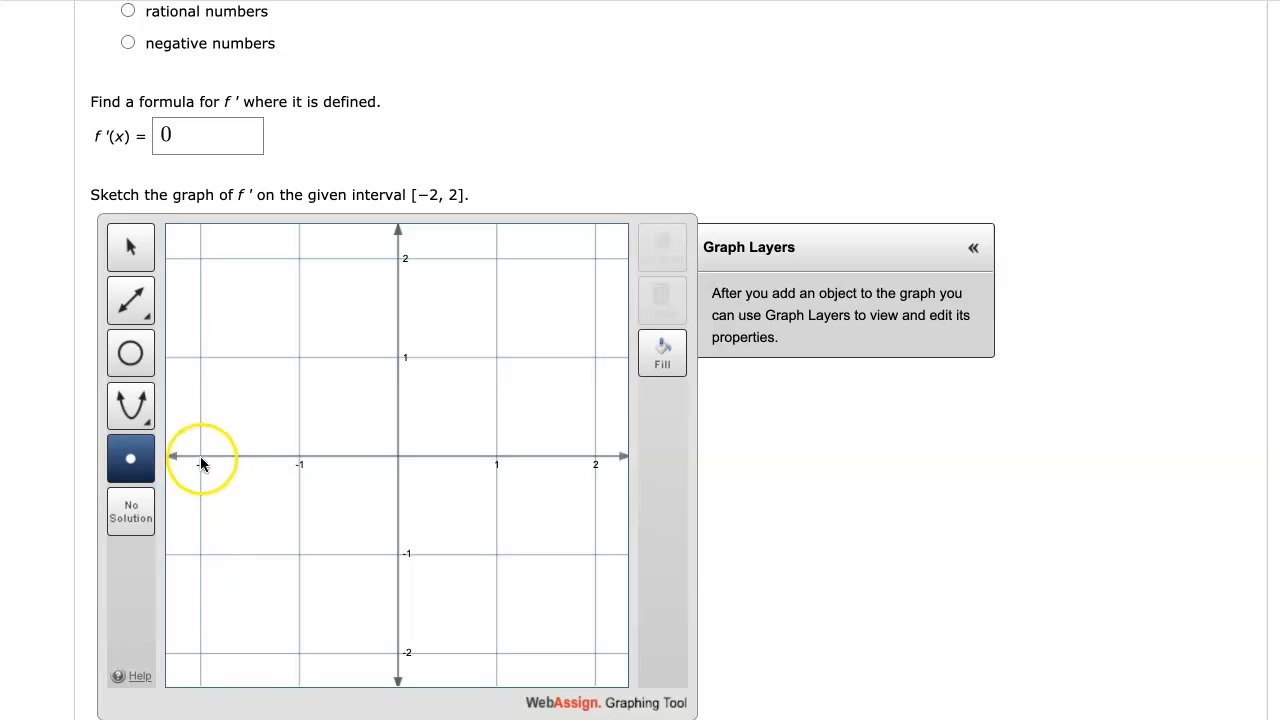
{"action": "left_click", "coordinate": [200, 654]}
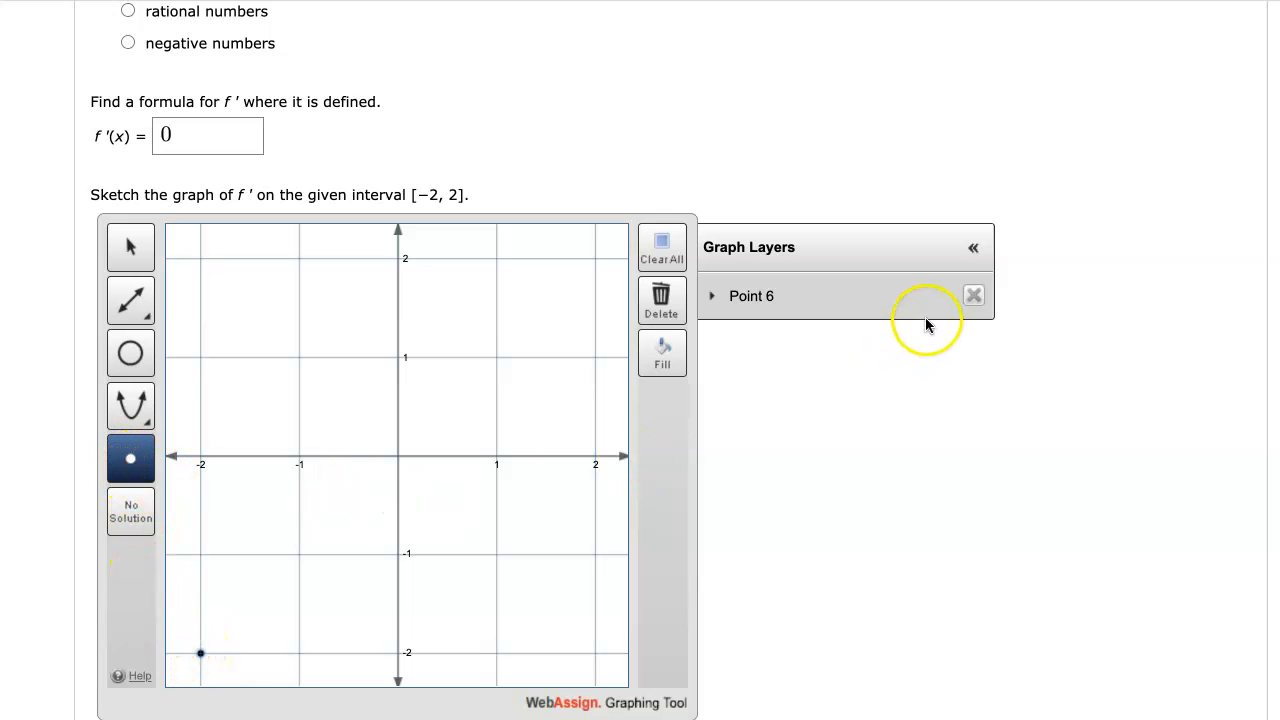
{"action": "left_click", "coordinate": [975, 296]}
{"action": "left_click", "coordinate": [824, 95]}
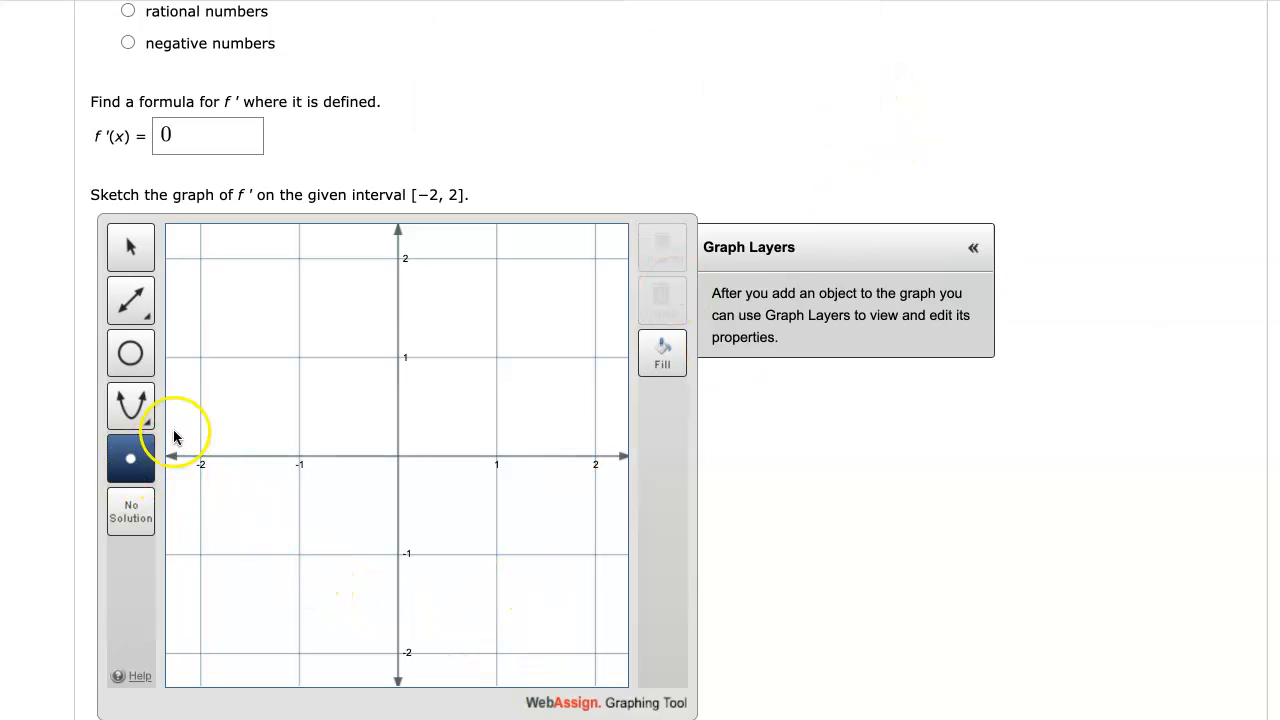
Draw a line segment from (-2, -2) to (-1, -2) on the graph and make its endpoint at (-1, -2) open.
{"action": "left_click", "coordinate": [136, 309]}
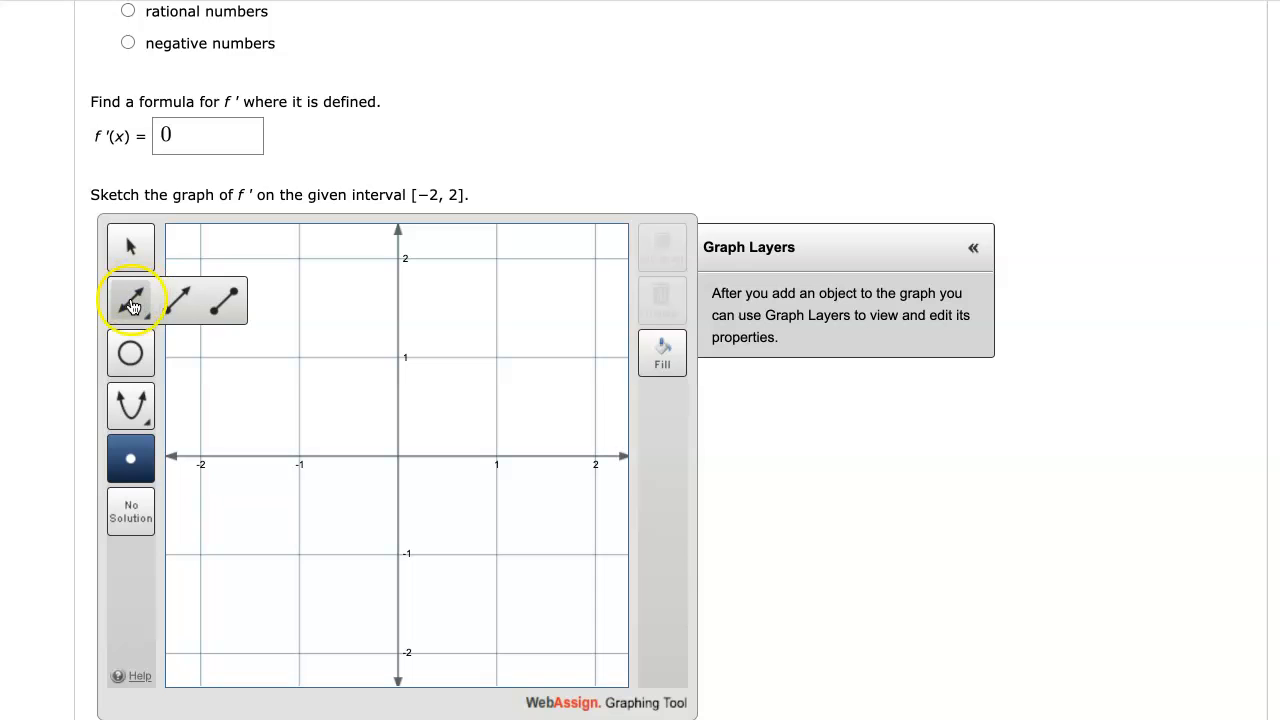
{"action": "left_click", "coordinate": [226, 309]}
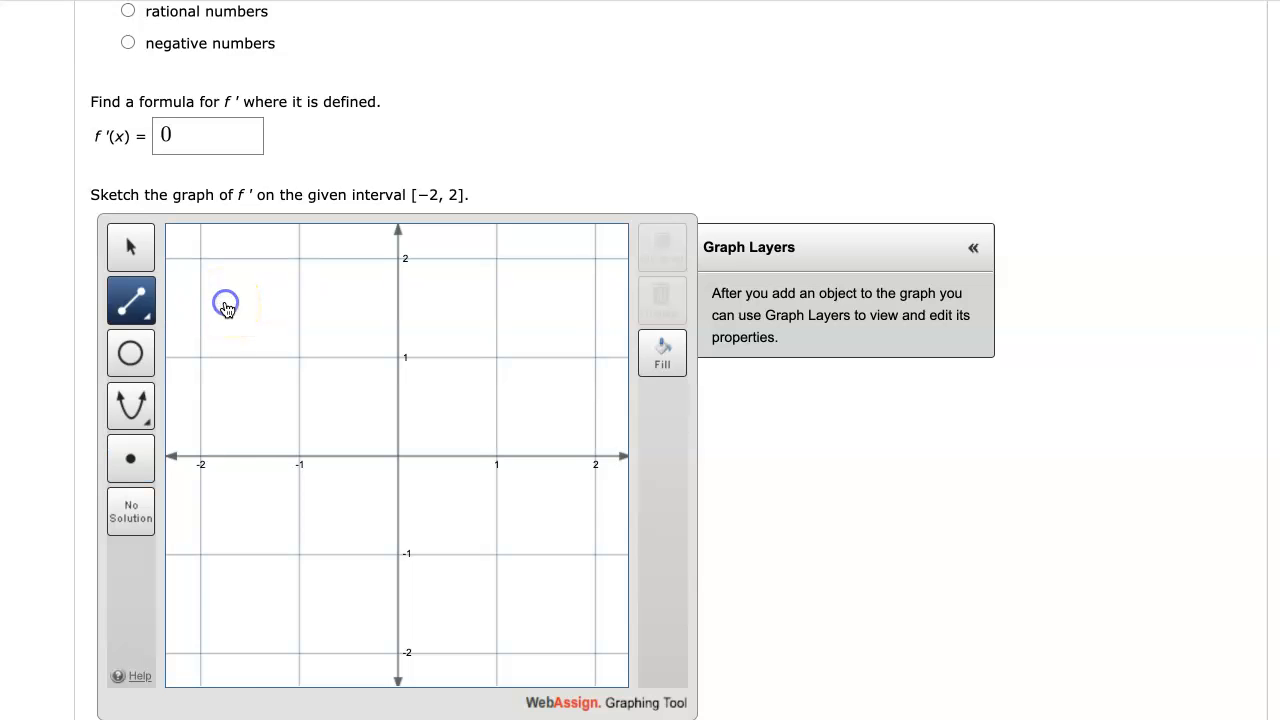
{"action": "left_click", "coordinate": [200, 655]}
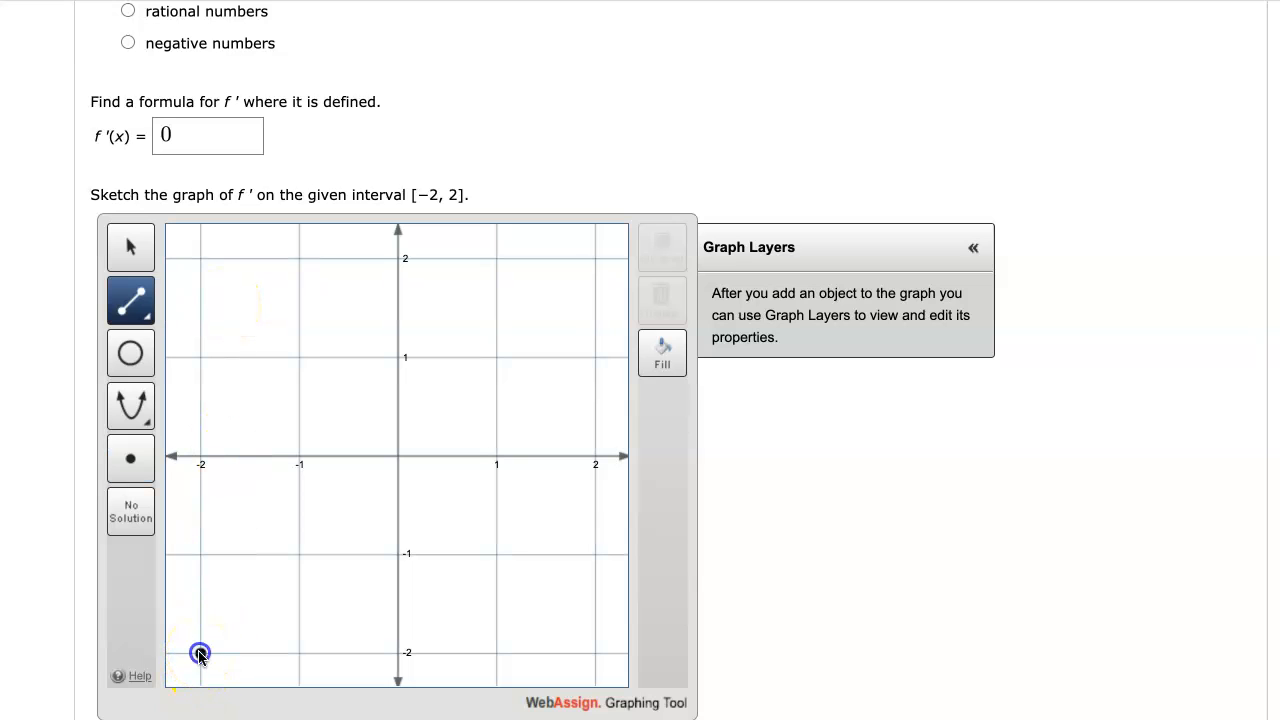
{"action": "left_click", "coordinate": [299, 655]}
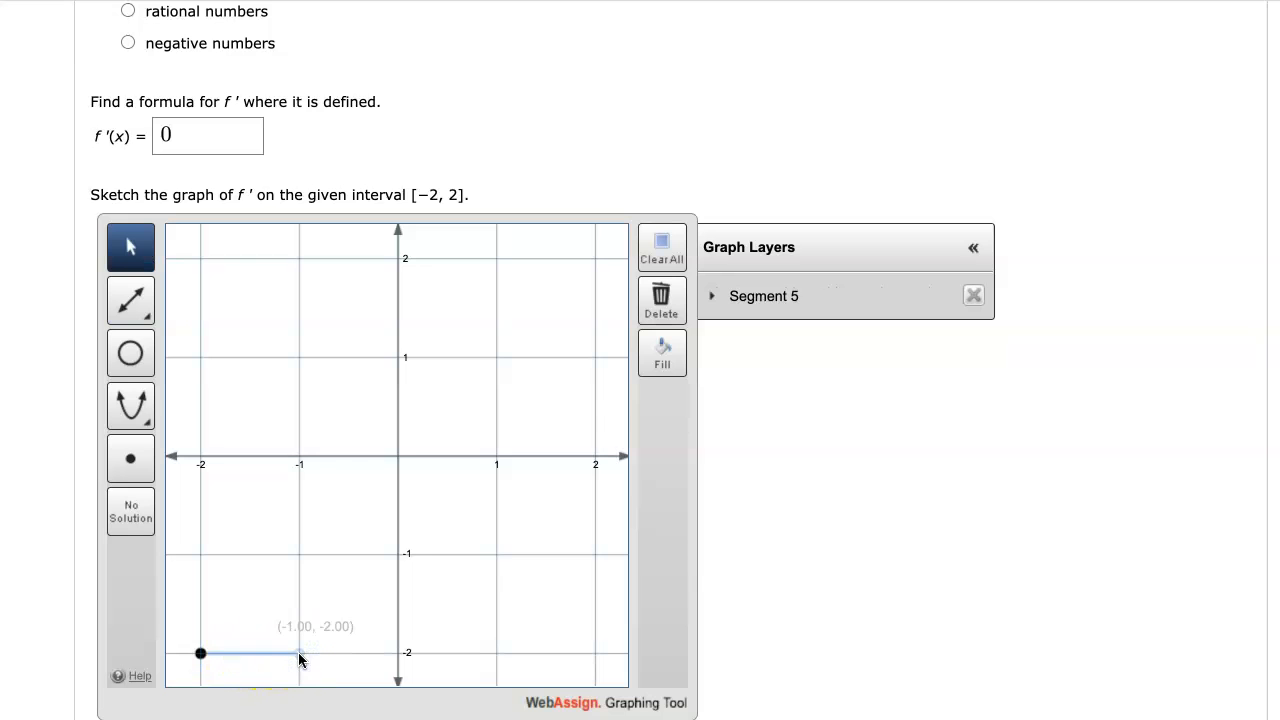
{"action": "left_click", "coordinate": [294, 457]}
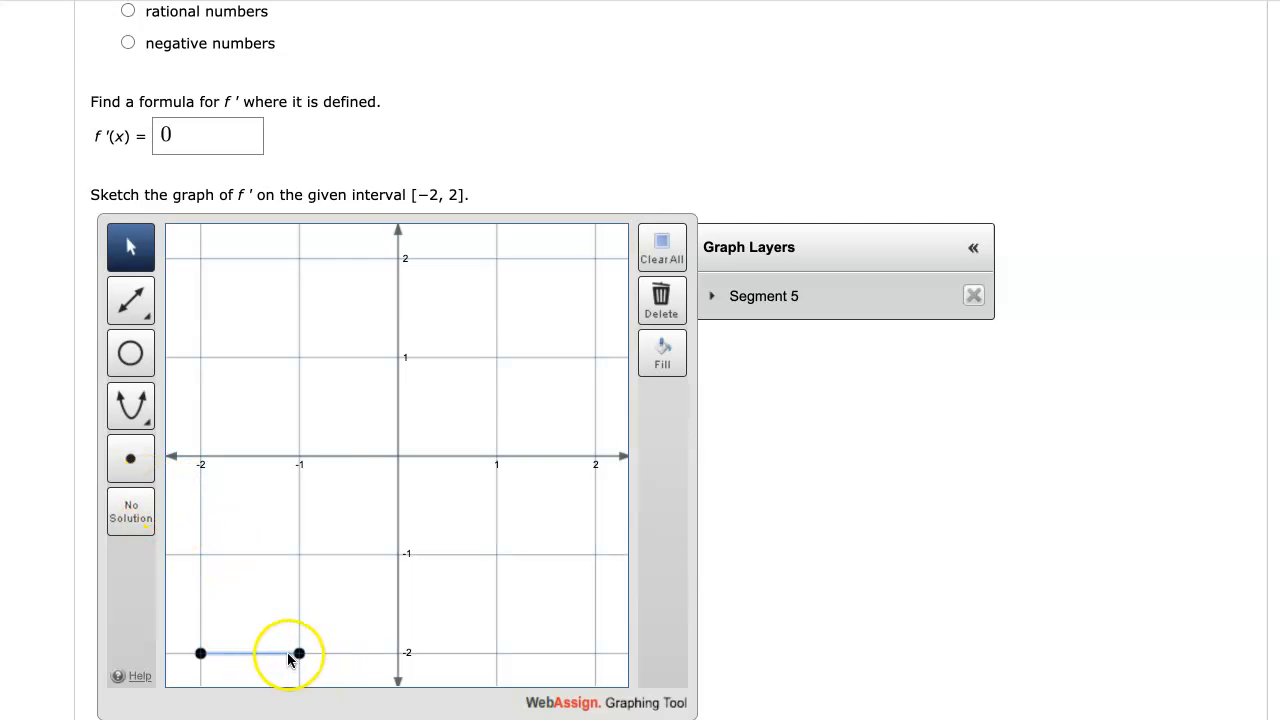
{"action": "mouse_move", "coordinate": [299, 655]}
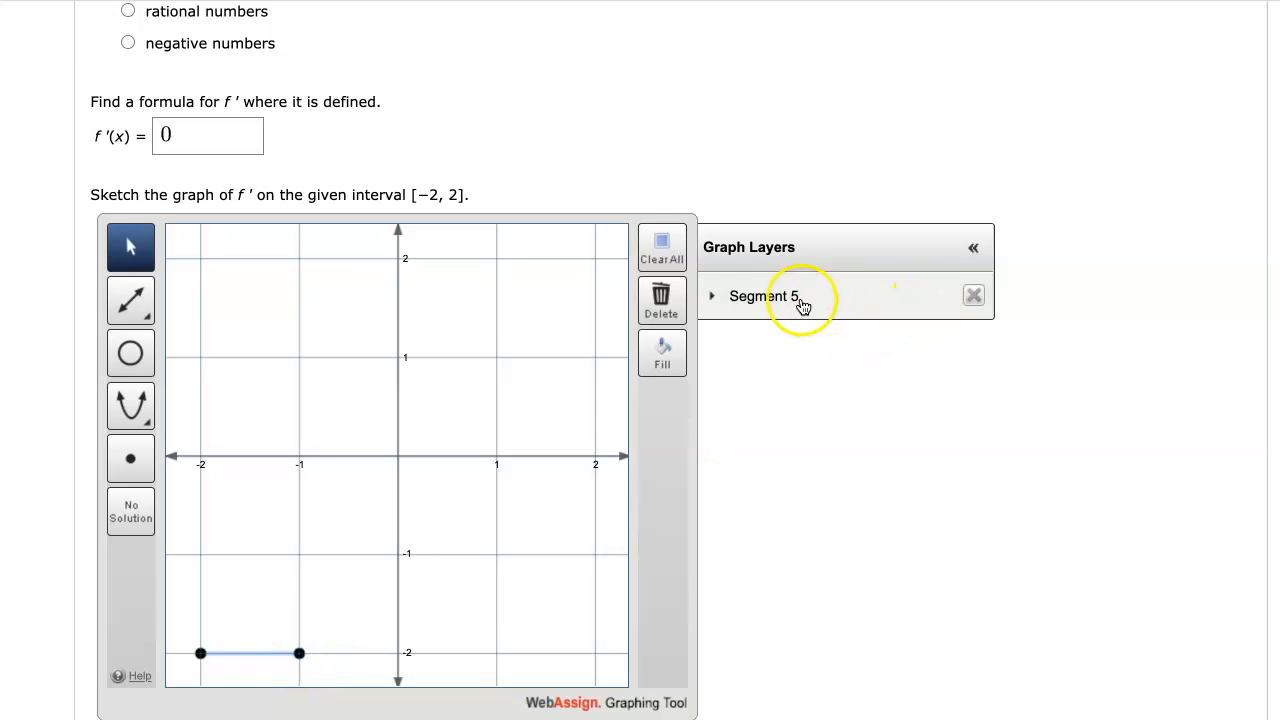
{"action": "left_click", "coordinate": [713, 296]}
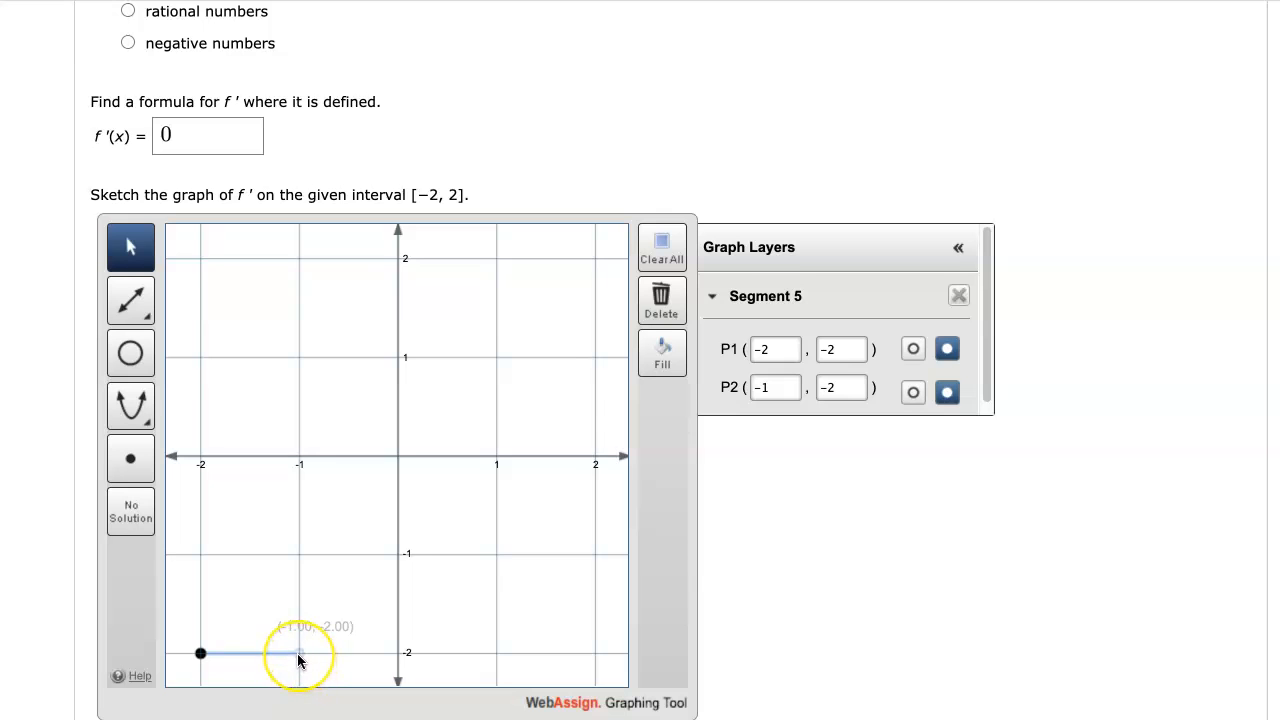
{"action": "left_click", "coordinate": [913, 393]}
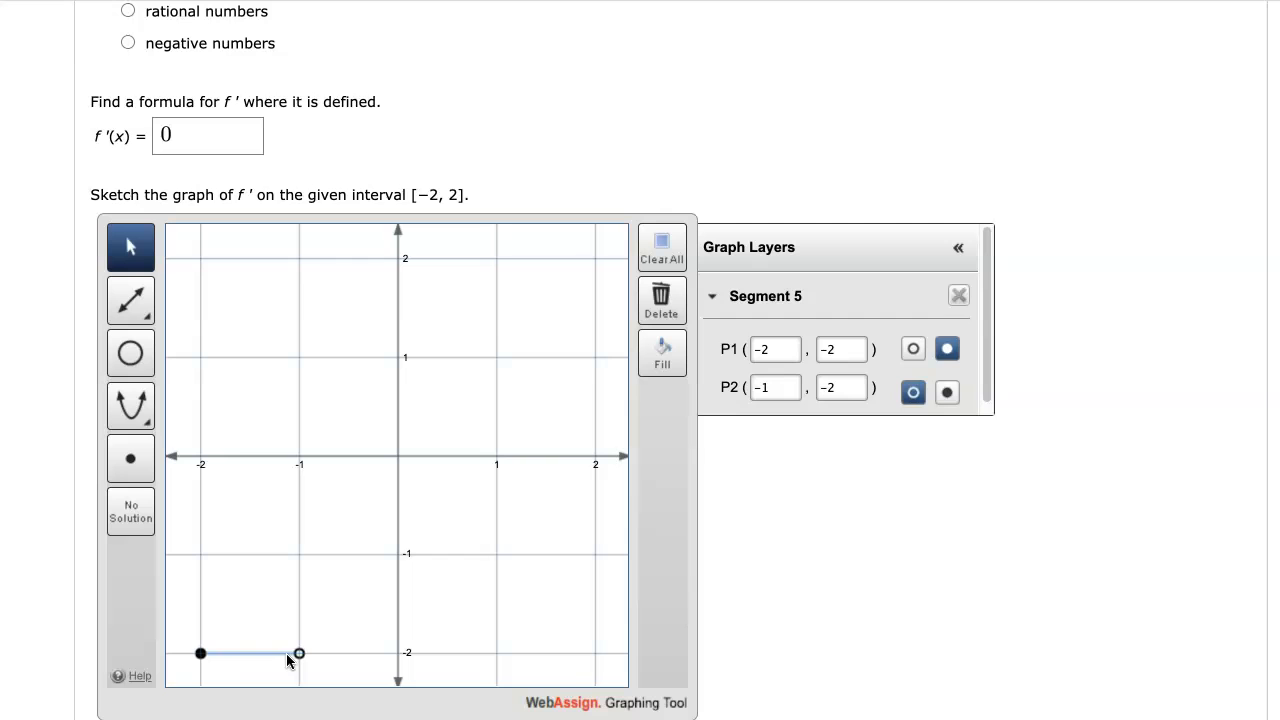
Add a line segment from (-1, -1) to (0, -1) with an open endpoint at (0, -1).
{"action": "left_click_drag", "start_coordinate": [130, 300], "coordinate": [230, 308]}
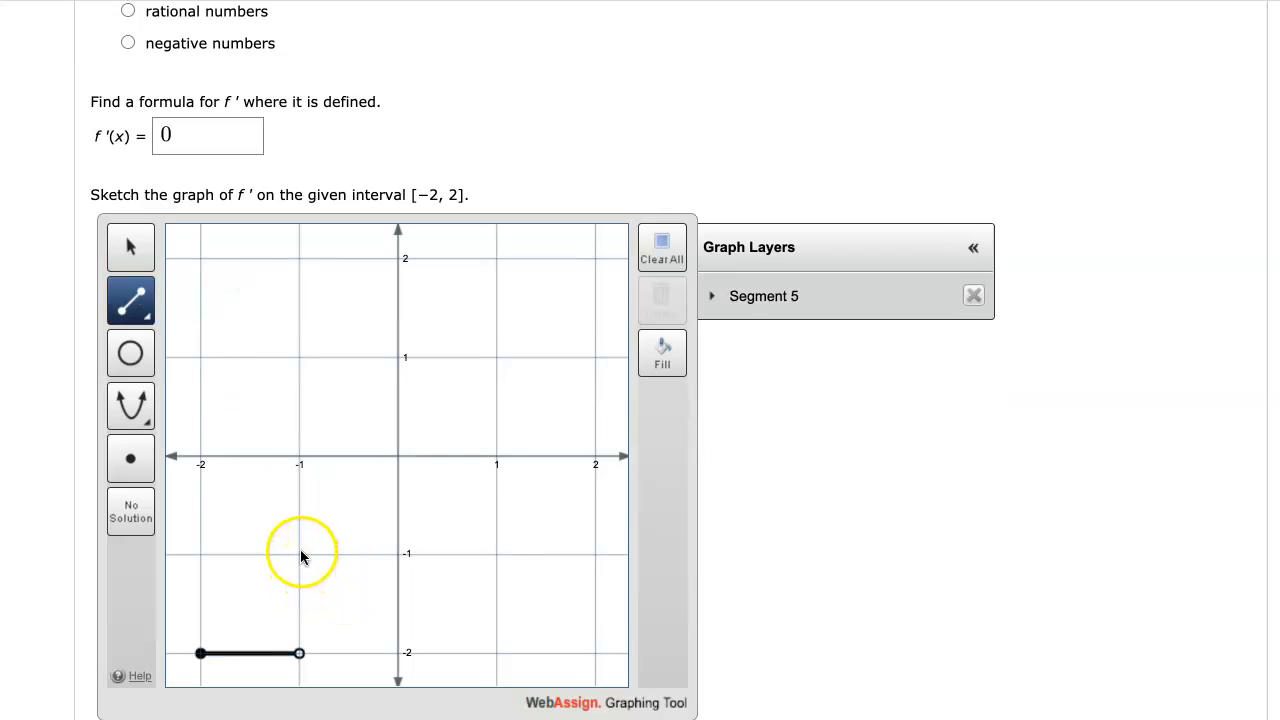
{"action": "left_click", "coordinate": [299, 554]}
{"action": "left_click", "coordinate": [398, 554]}
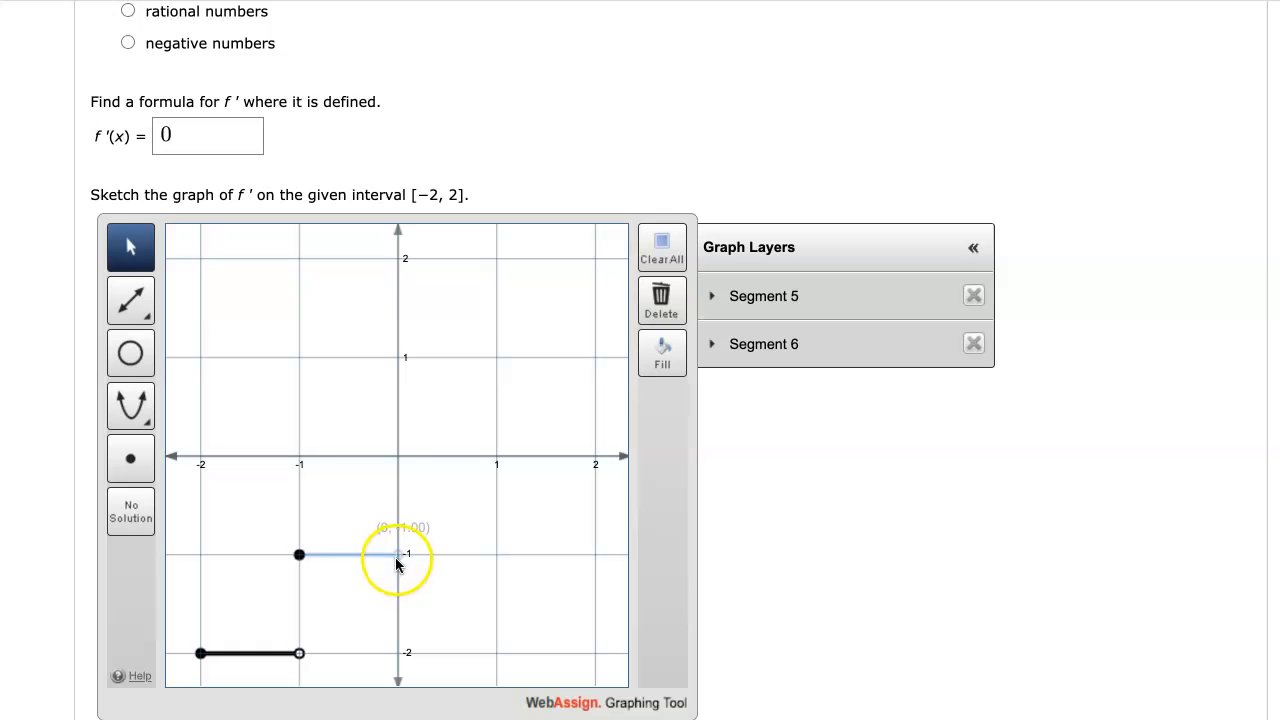
{"action": "left_click", "coordinate": [711, 343]}
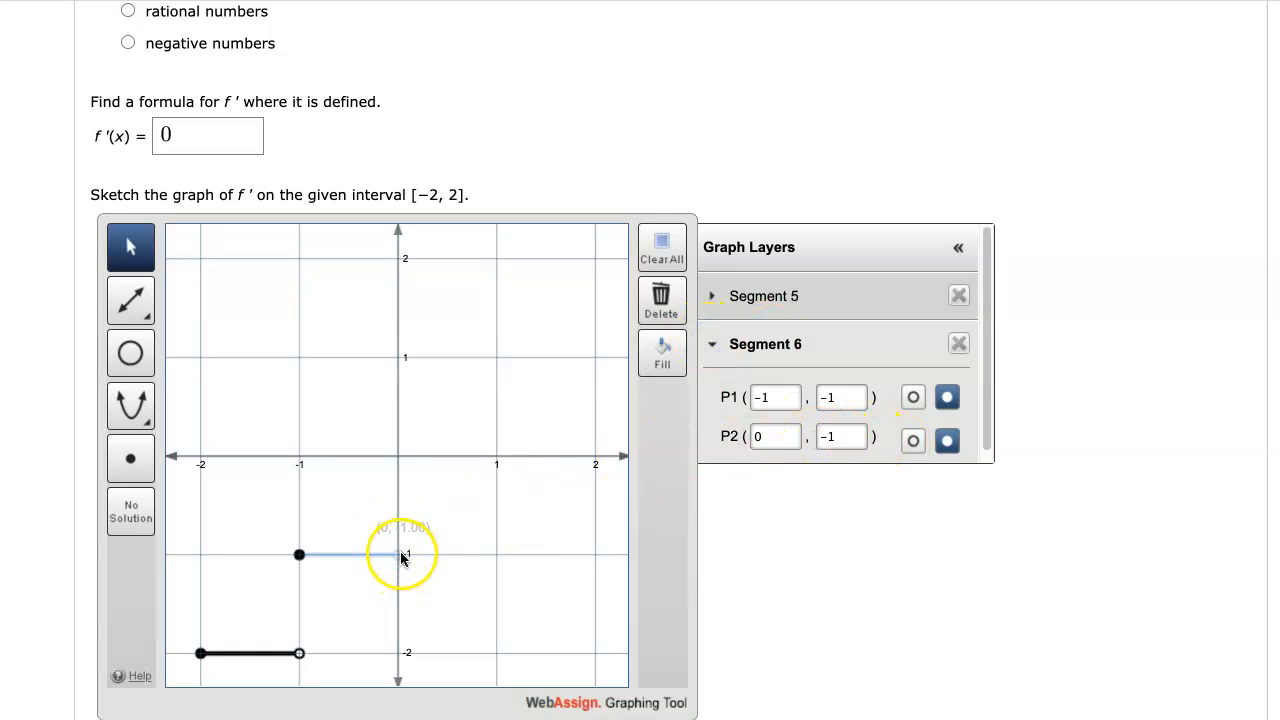
{"action": "left_click", "coordinate": [912, 441]}
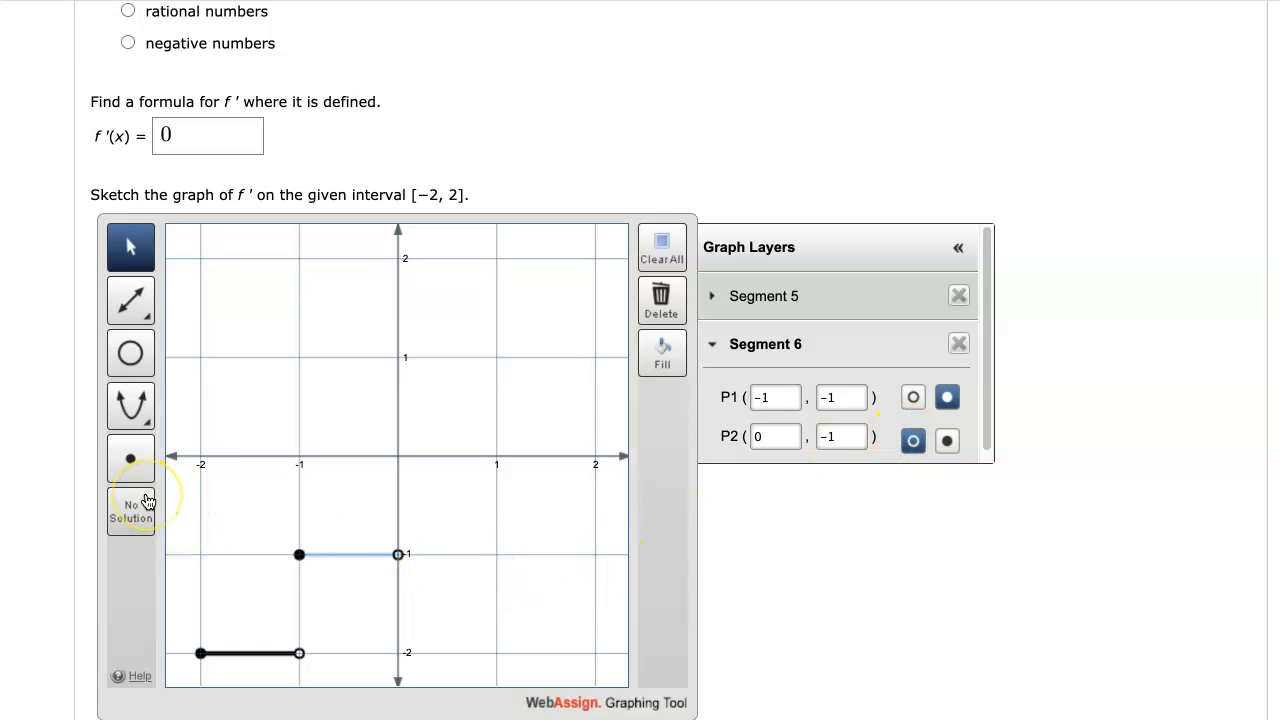
Add a line segment from (0, 0) to (1, 0) with an open endpoint at (1, 0).
{"action": "left_click", "coordinate": [141, 316]}
{"action": "left_click", "coordinate": [224, 303]}
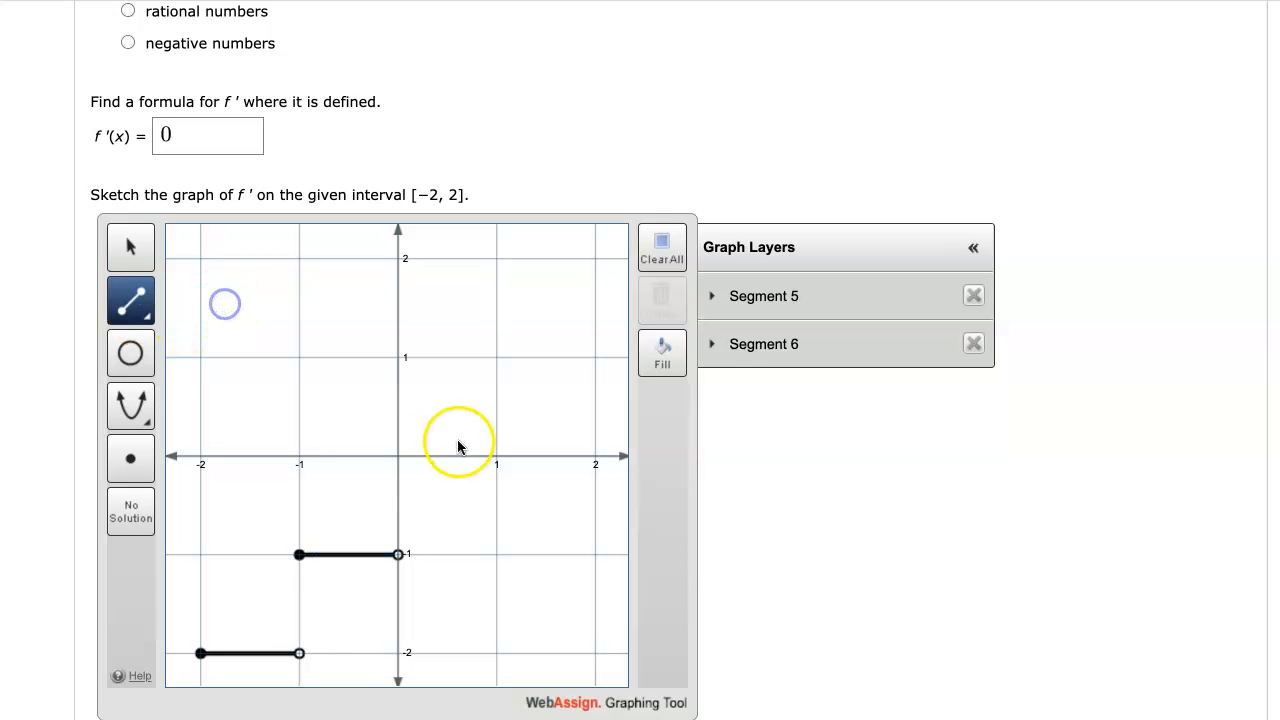
{"action": "left_click", "coordinate": [398, 456]}
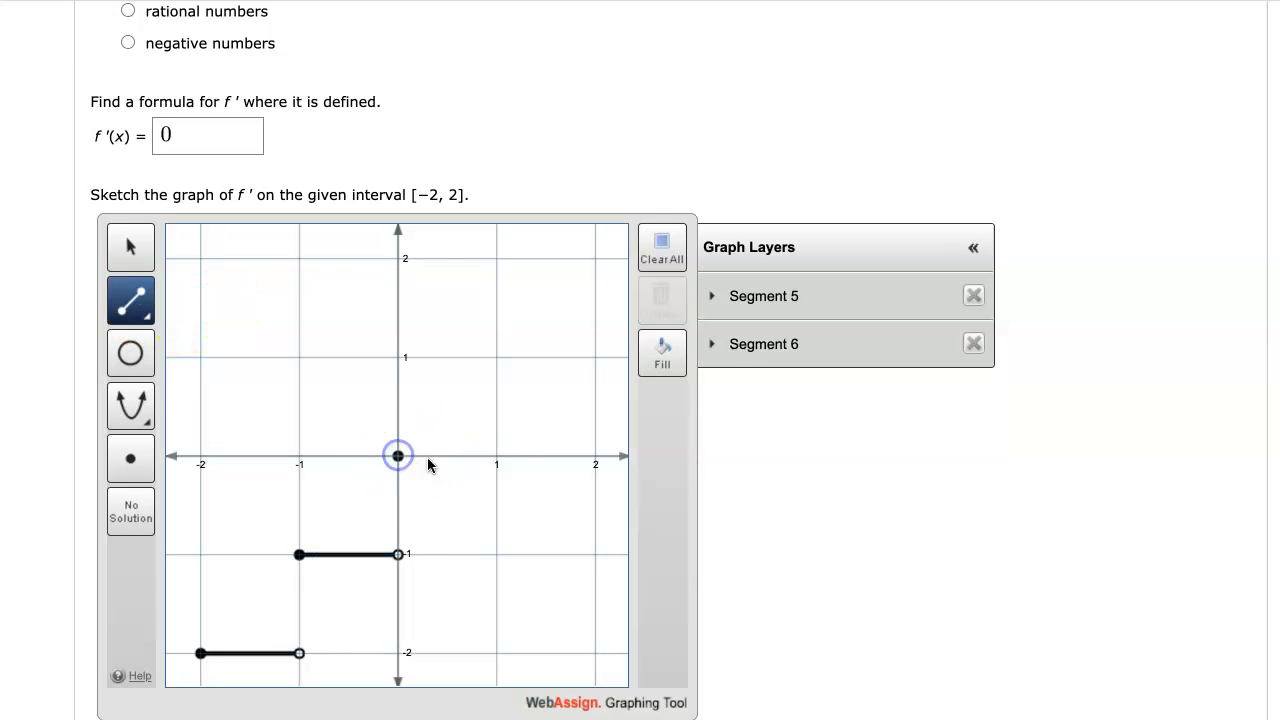
{"action": "left_click", "coordinate": [497, 456]}
{"action": "left_click", "coordinate": [433, 516]}
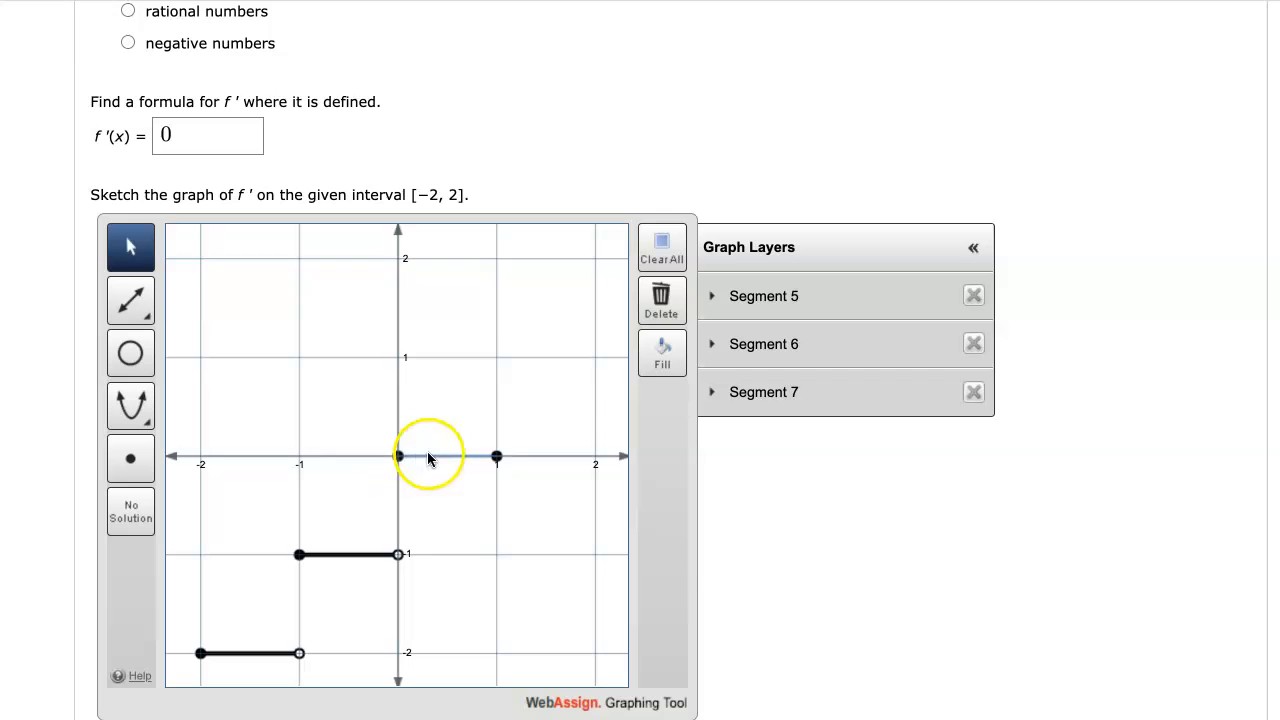
{"action": "left_click_drag", "start_coordinate": [491, 457], "coordinate": [495, 458]}
{"action": "left_click", "coordinate": [712, 392]}
{"action": "left_click", "coordinate": [914, 489]}
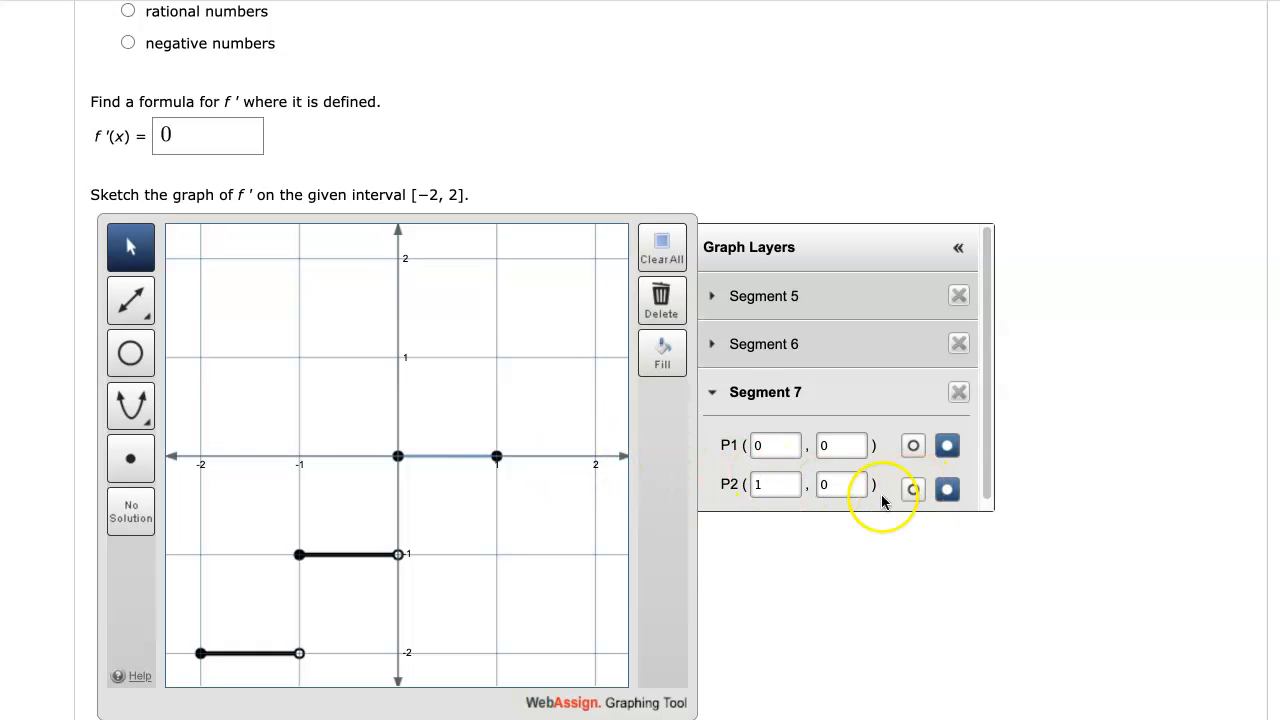
{"action": "left_click", "coordinate": [910, 490]}
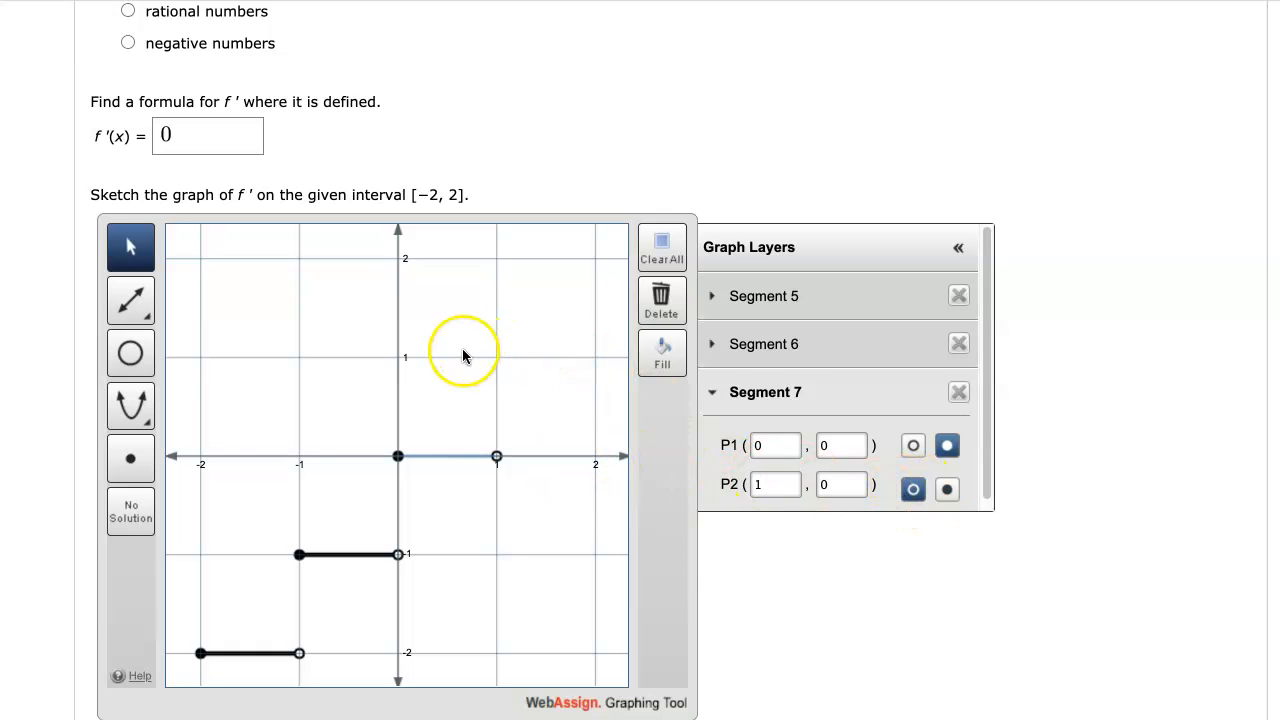
Add a line segment from (1, 1) to (2, 1) with an open endpoint at (2, 1).
{"action": "left_click", "coordinate": [135, 300]}
{"action": "left_click", "coordinate": [214, 300]}
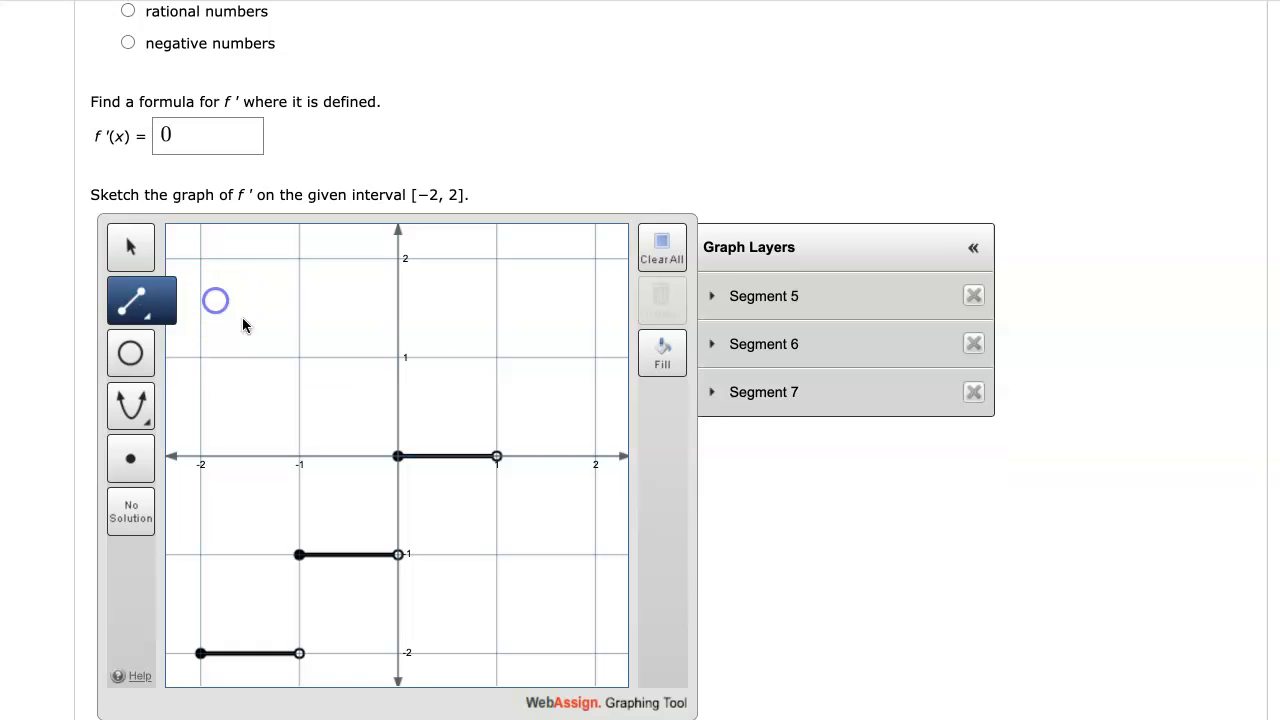
{"action": "left_click", "coordinate": [496, 358]}
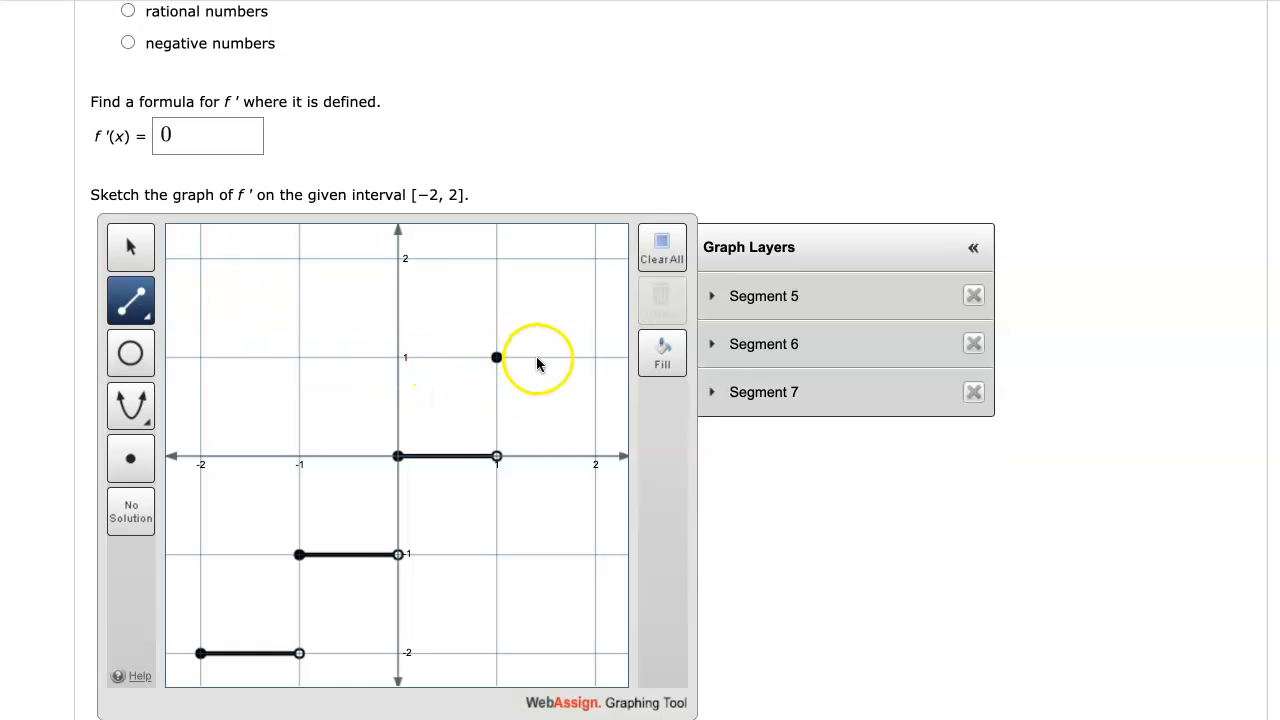
{"action": "left_click", "coordinate": [595, 357]}
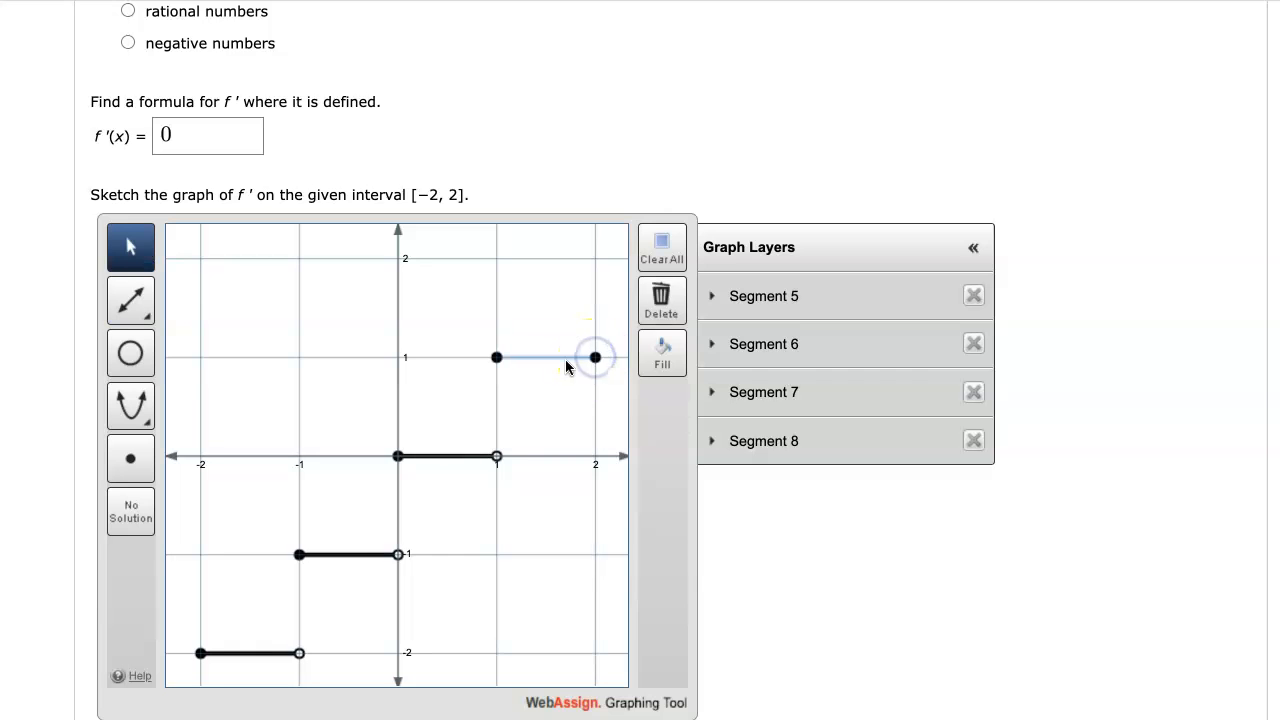
{"action": "left_click", "coordinate": [712, 441]}
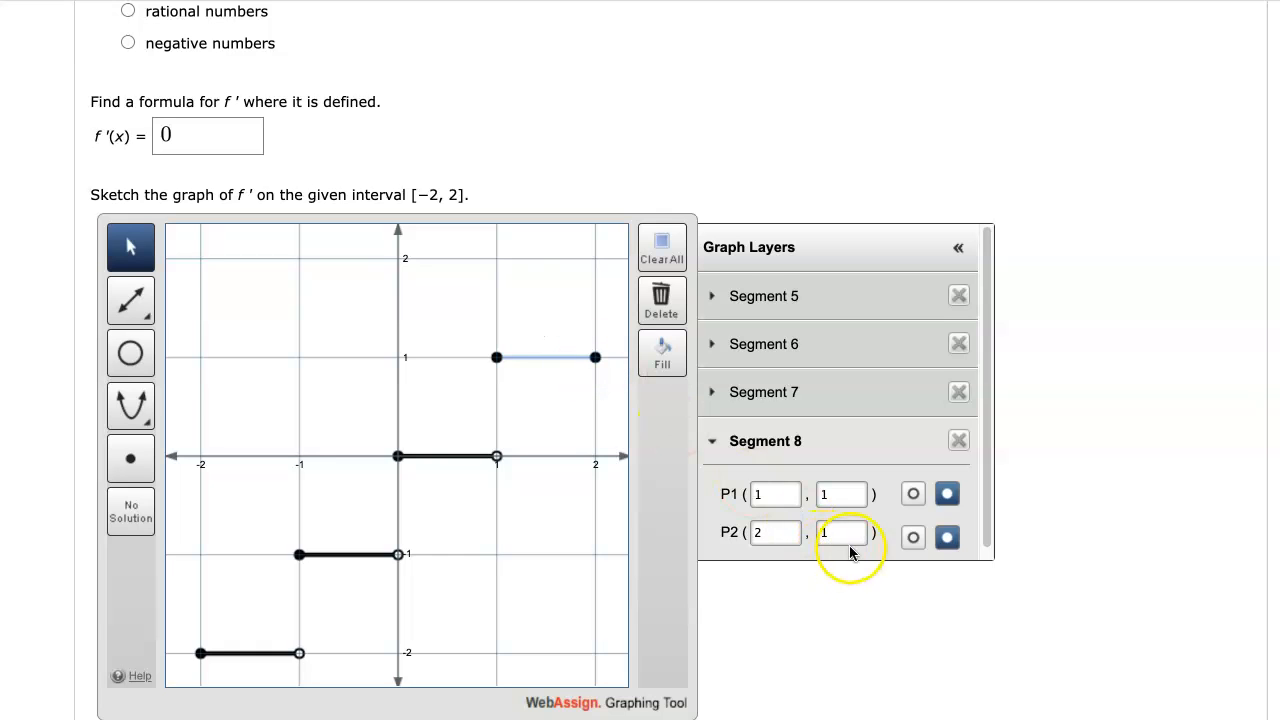
{"action": "left_click", "coordinate": [914, 538]}
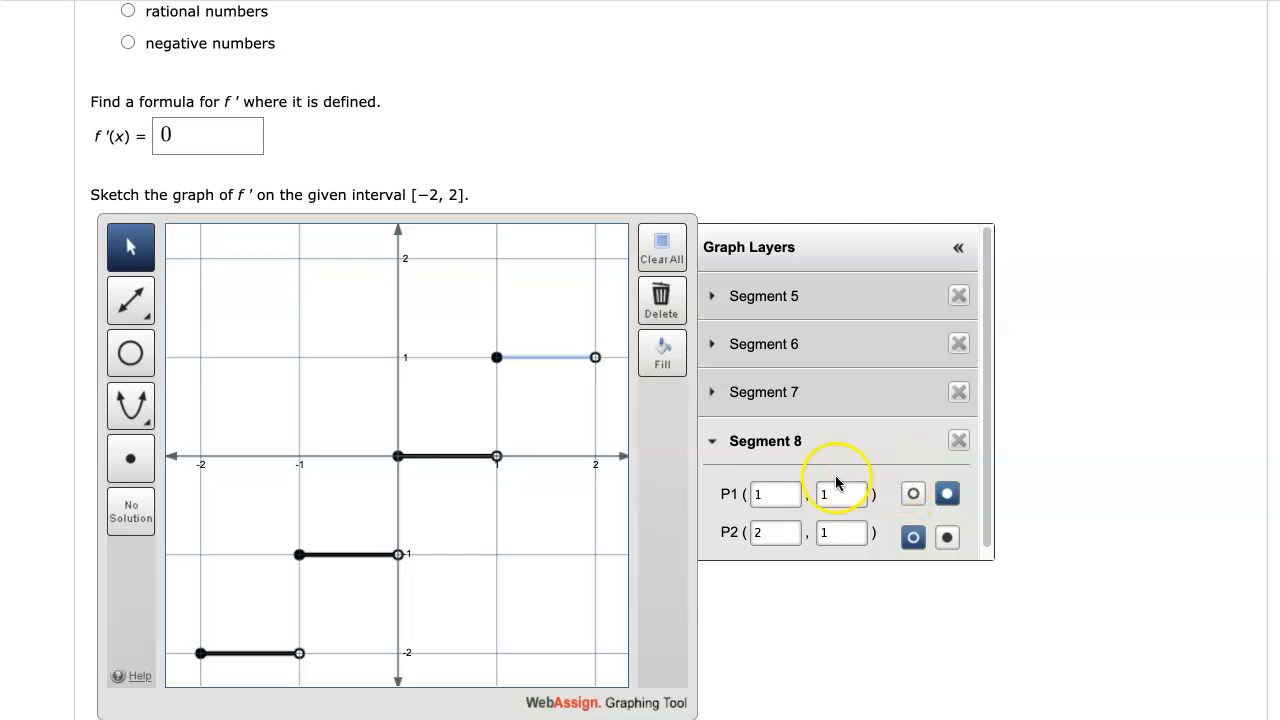
Plot a single point at (2, 2) on the graph.
{"action": "scroll", "coordinate": [240, 588], "scroll_direction": "down", "scroll_amount": 1}
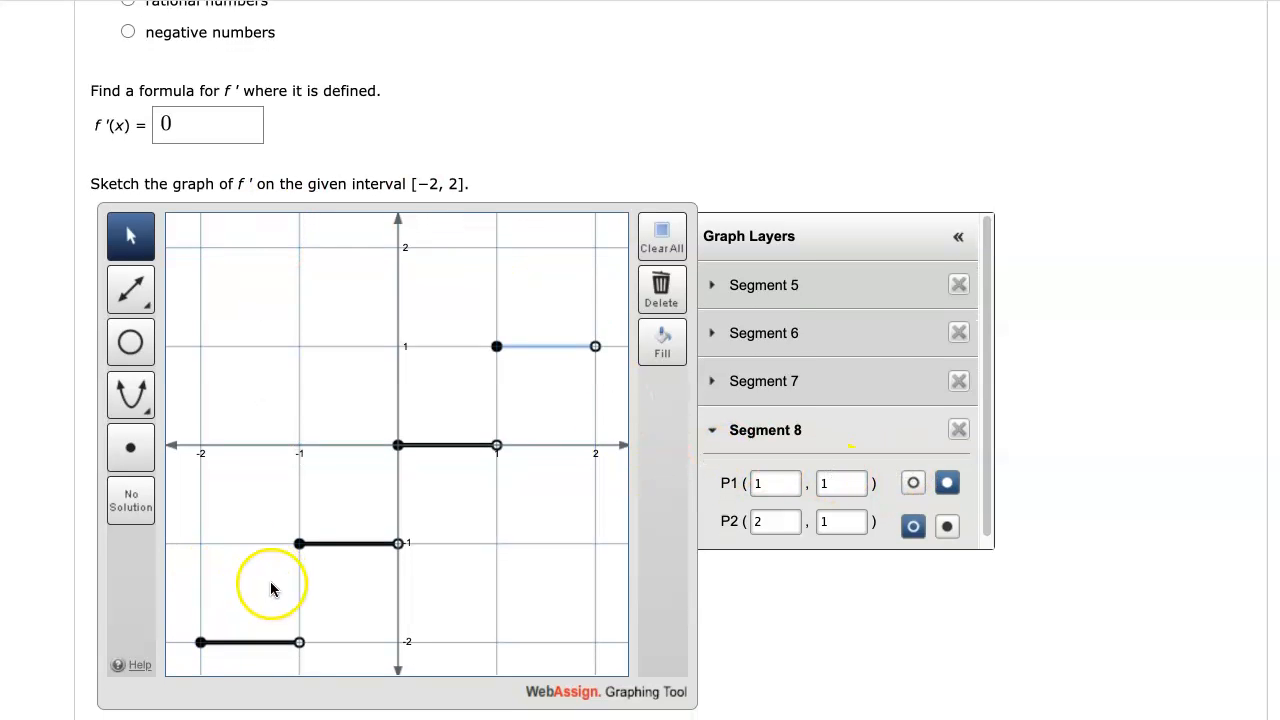
{"action": "scroll", "coordinate": [270, 600], "scroll_direction": "up", "scroll_amount": 1}
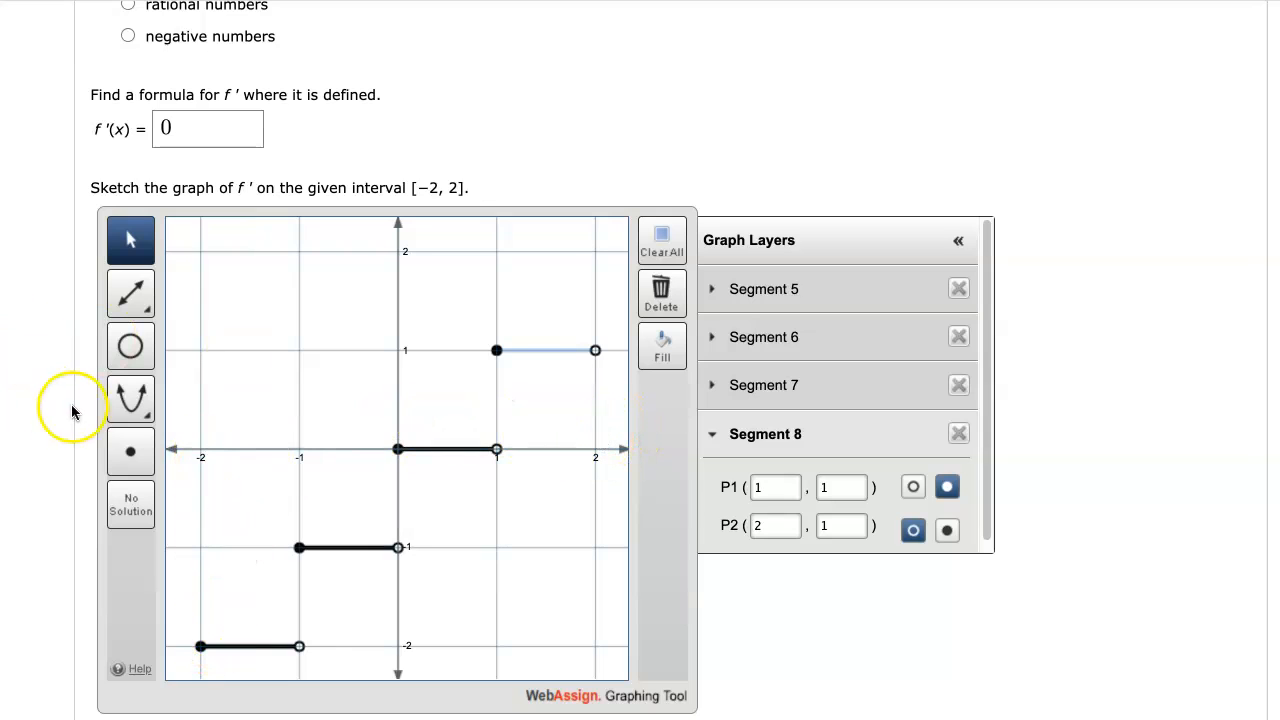
{"action": "left_click", "coordinate": [134, 456]}
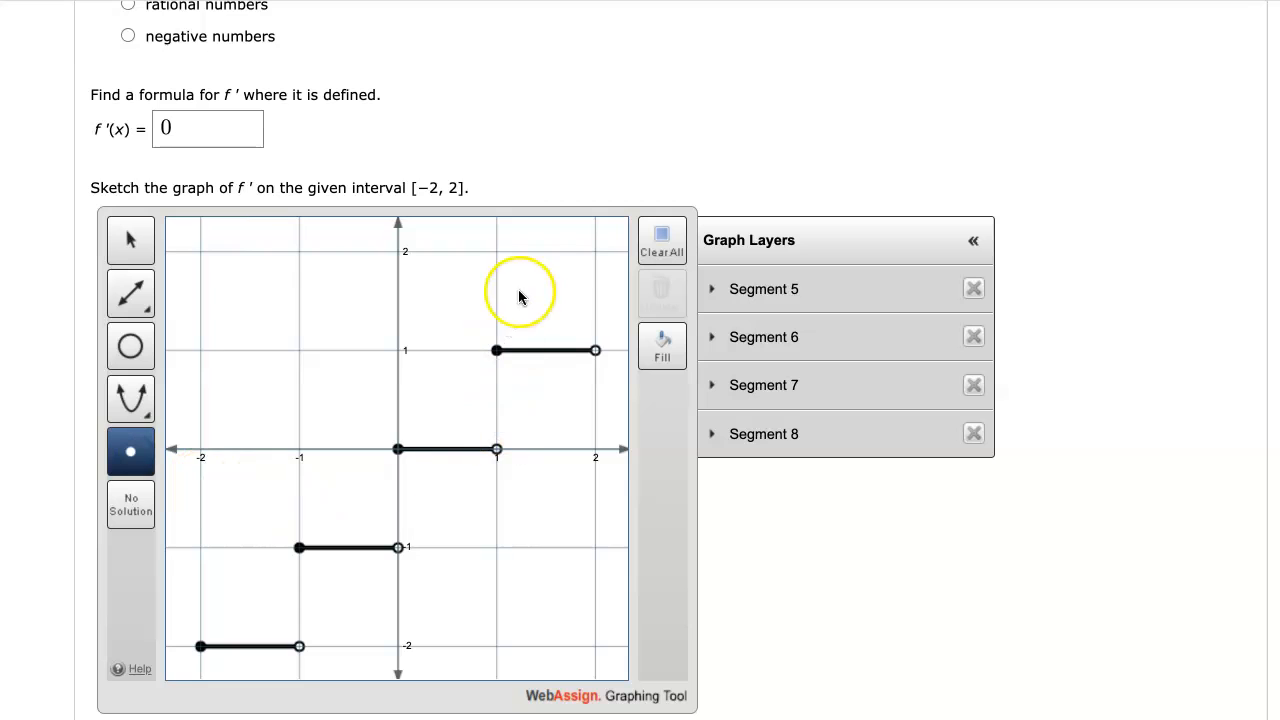
{"action": "left_click", "coordinate": [595, 252]}
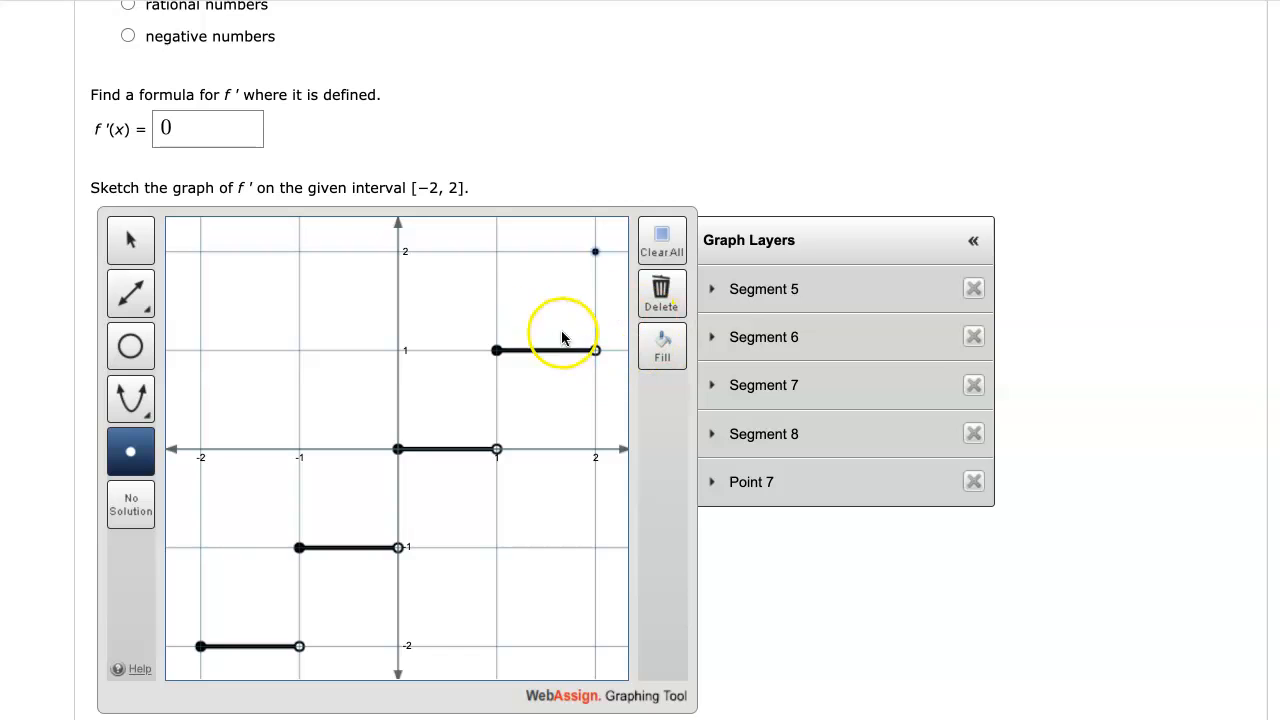
Expand every graph layer and review the coordinates and endpoint types of the four segments and the point.
{"action": "left_click", "coordinate": [712, 289]}
{"action": "left_click", "coordinate": [709, 432]}
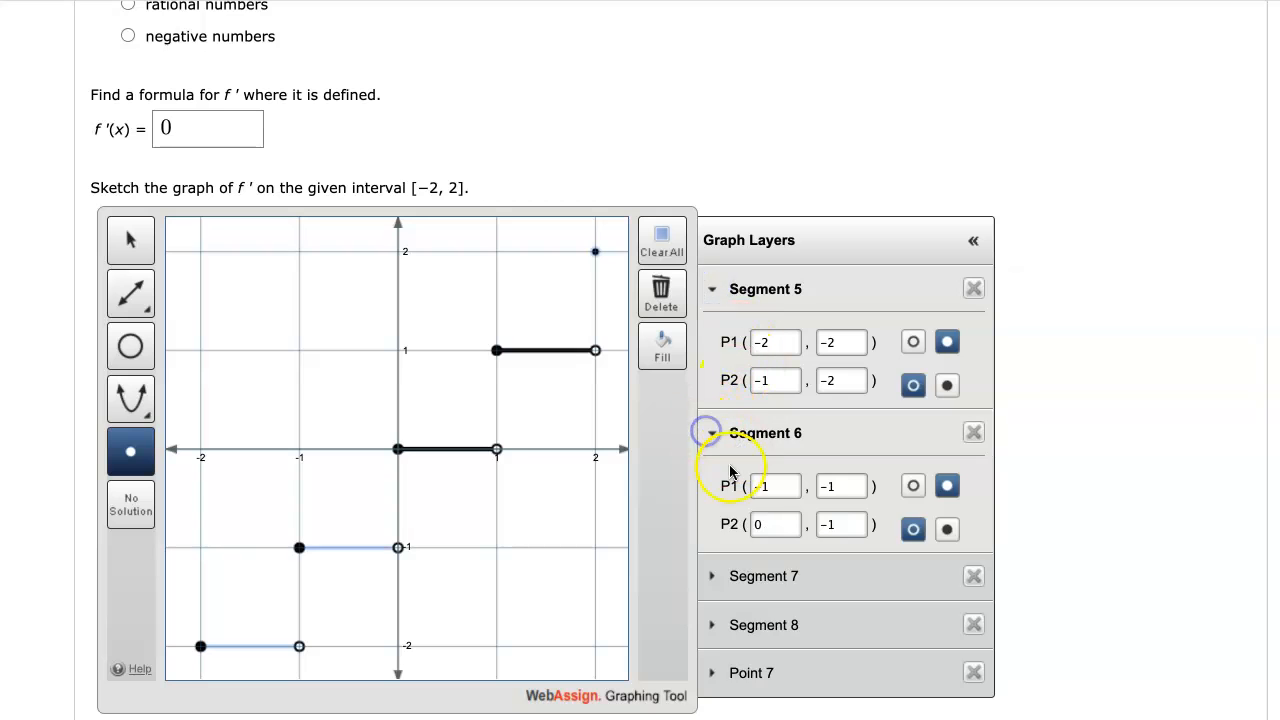
{"action": "left_click", "coordinate": [711, 576]}
{"action": "scroll", "coordinate": [780, 520], "scroll_direction": "down", "scroll_amount": 1}
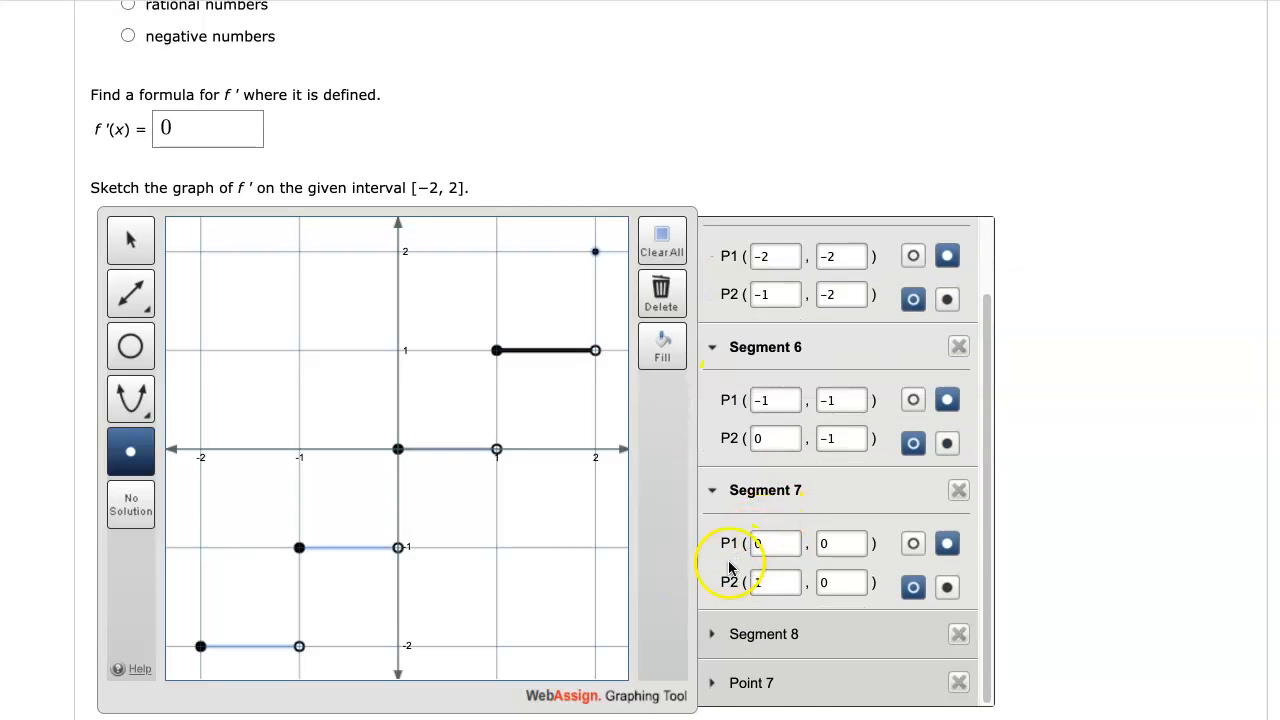
{"action": "left_click", "coordinate": [704, 634]}
{"action": "scroll", "coordinate": [720, 609], "scroll_direction": "down", "scroll_amount": 1}
{"action": "scroll", "coordinate": [716, 651], "scroll_direction": "down", "scroll_amount": 1}
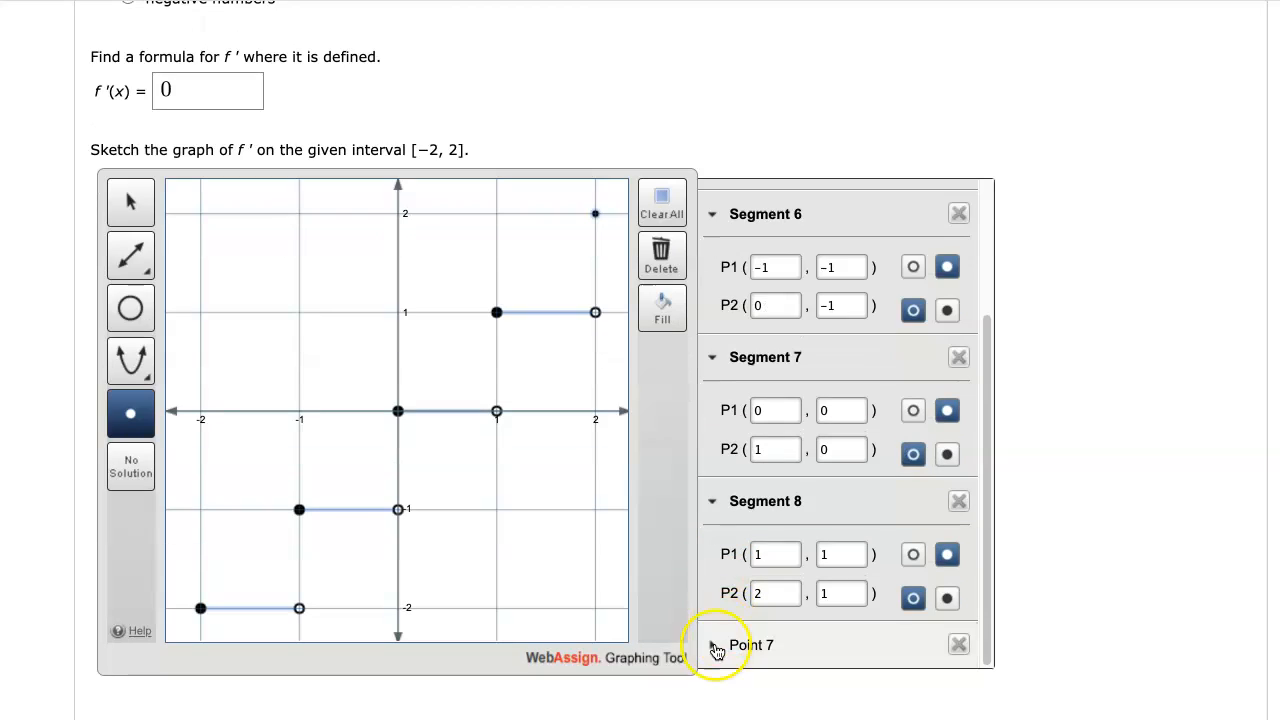
{"action": "left_click", "coordinate": [715, 647]}
{"action": "scroll", "coordinate": [788, 487], "scroll_direction": "down", "scroll_amount": 1}
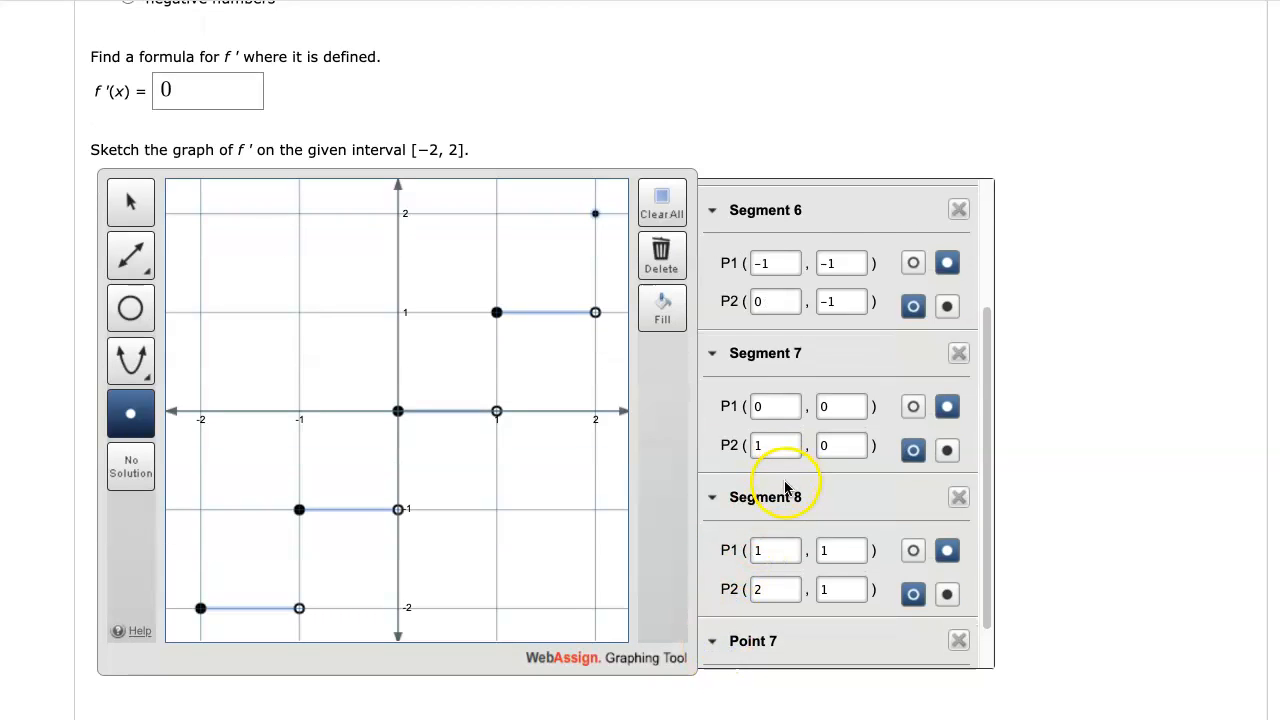
{"action": "scroll", "coordinate": [788, 485], "scroll_direction": "up", "scroll_amount": 1}
{"action": "scroll", "coordinate": [788, 485], "scroll_direction": "up", "scroll_amount": 3}
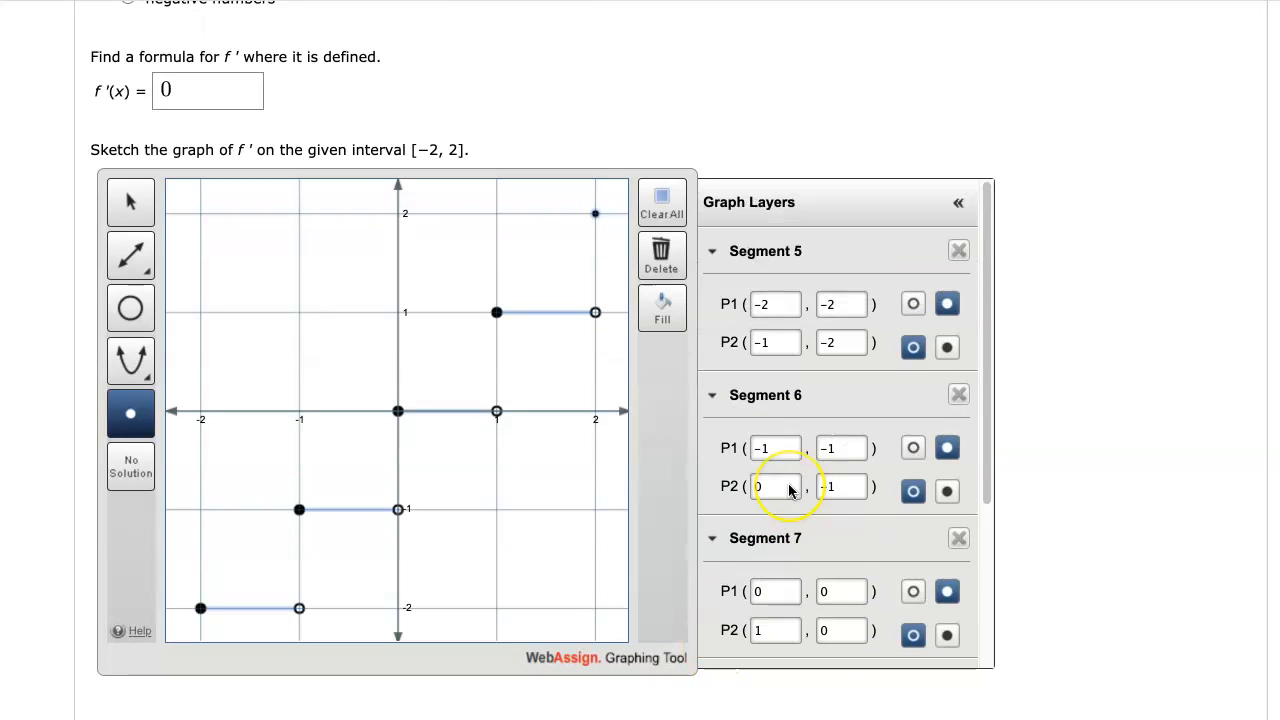